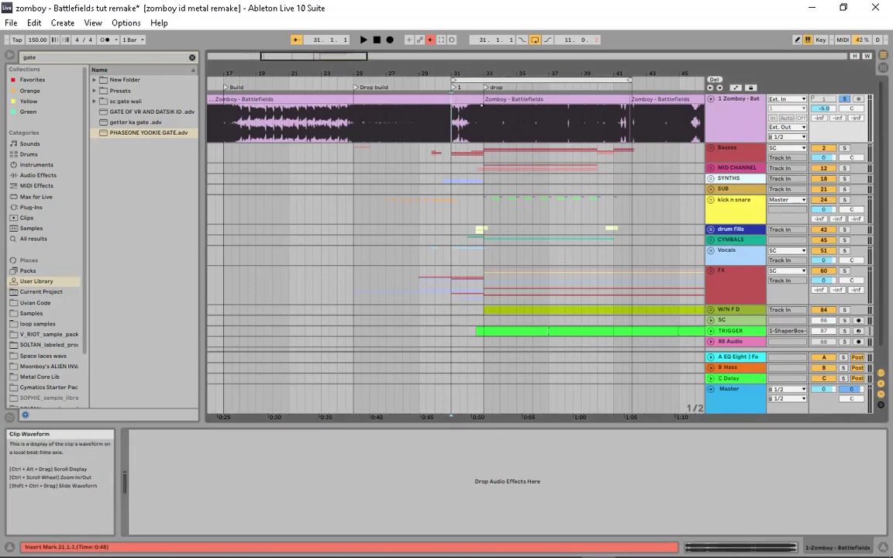
Step: Play the drop twice from bar 31, stopping near bar 42.1.1
key(space)
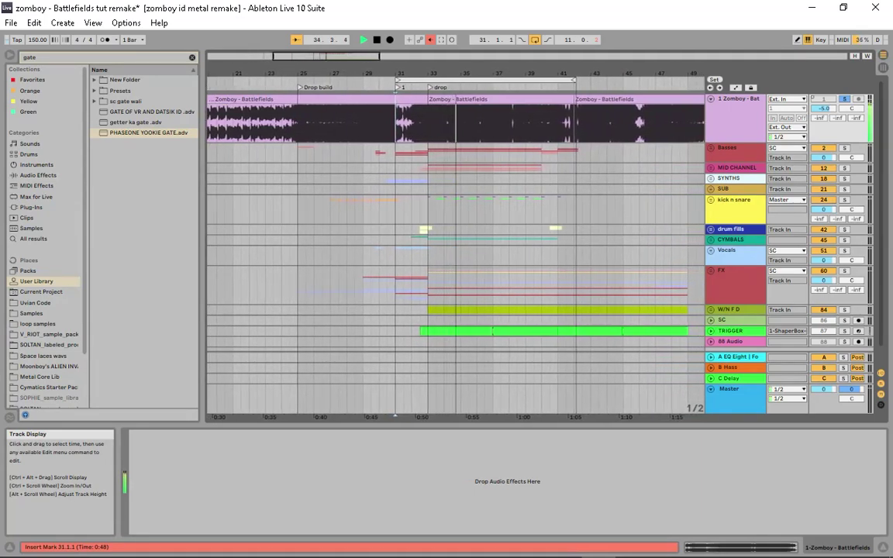
key(space)
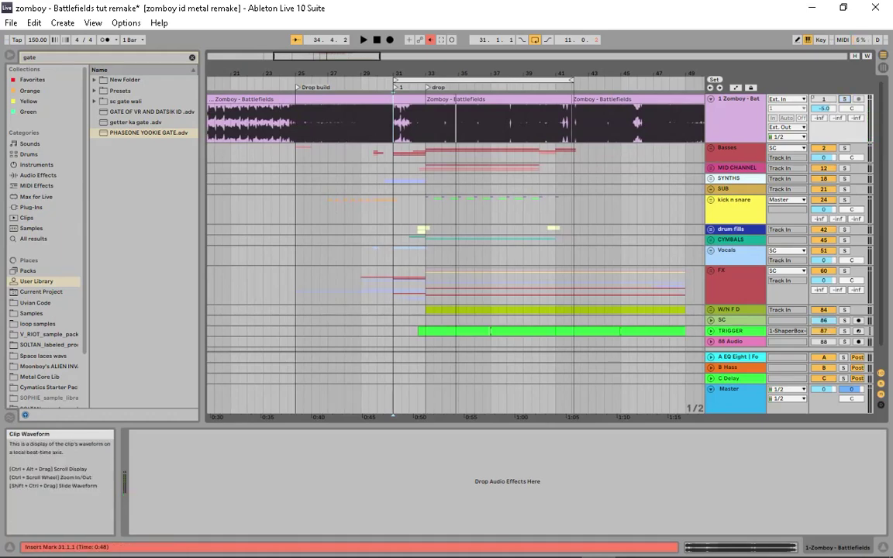
key(space)
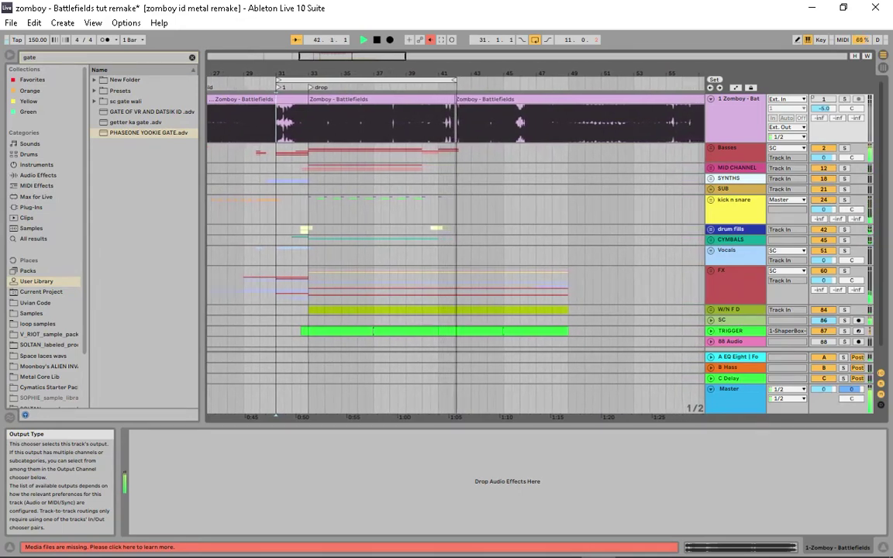
key(space)
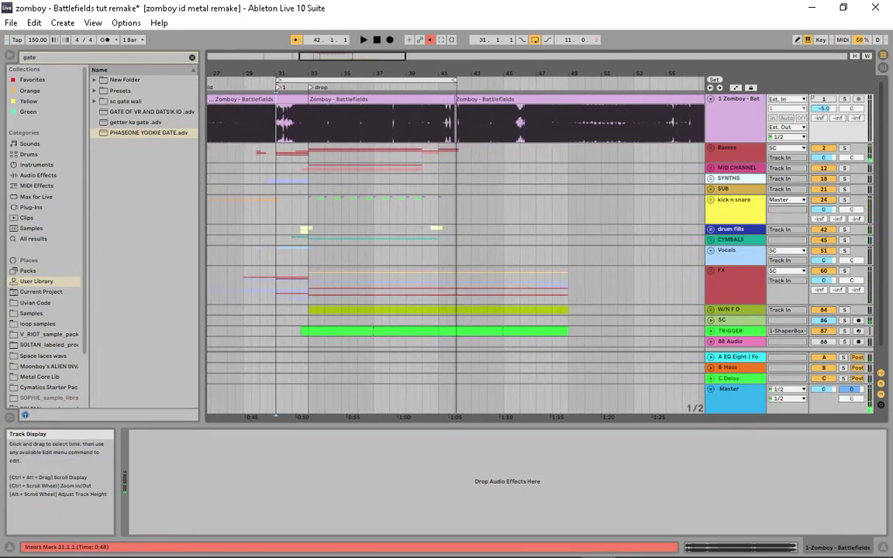
Step: Unfold the Basses group, then select METAL G and guitar track 8 (Heavier7Strings) to show its devices
click(309, 152)
click(711, 148)
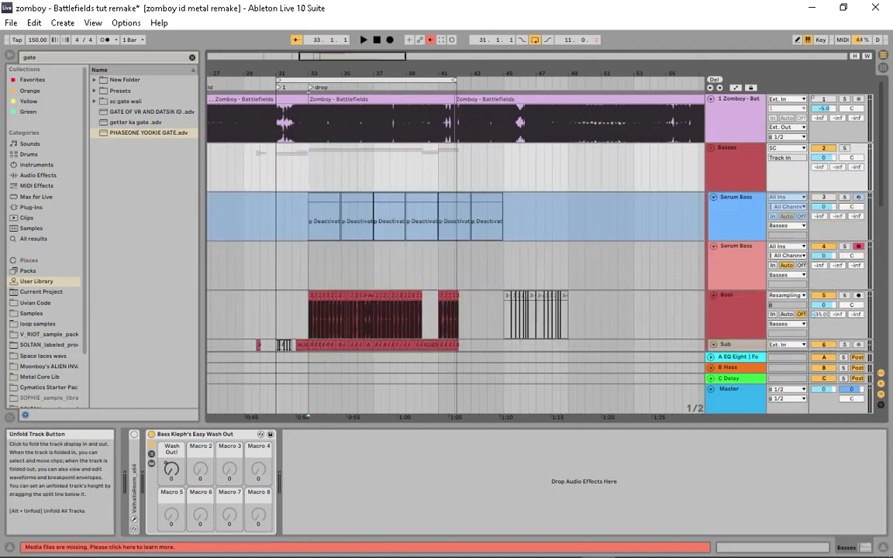
scroll(711, 148, down, 2)
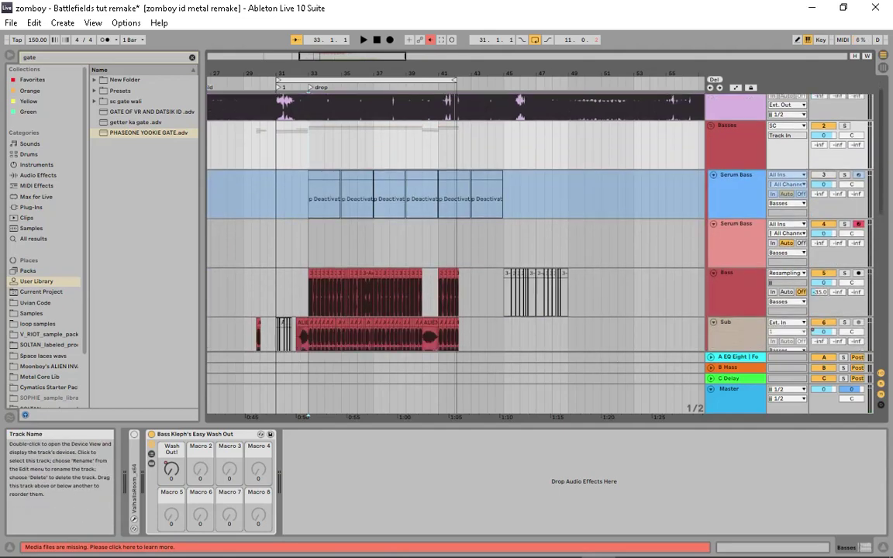
click(711, 114)
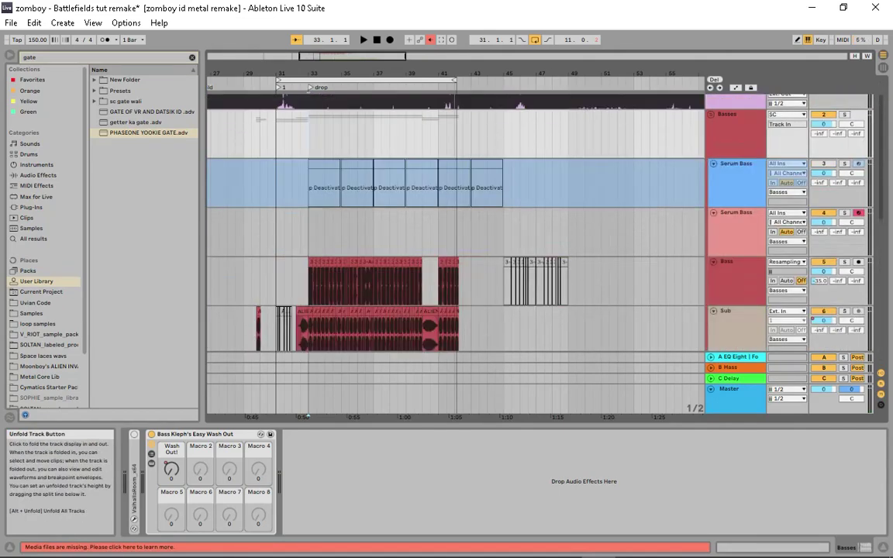
scroll(721, 155, down, 3)
scroll(721, 155, down, 2)
click(731, 170)
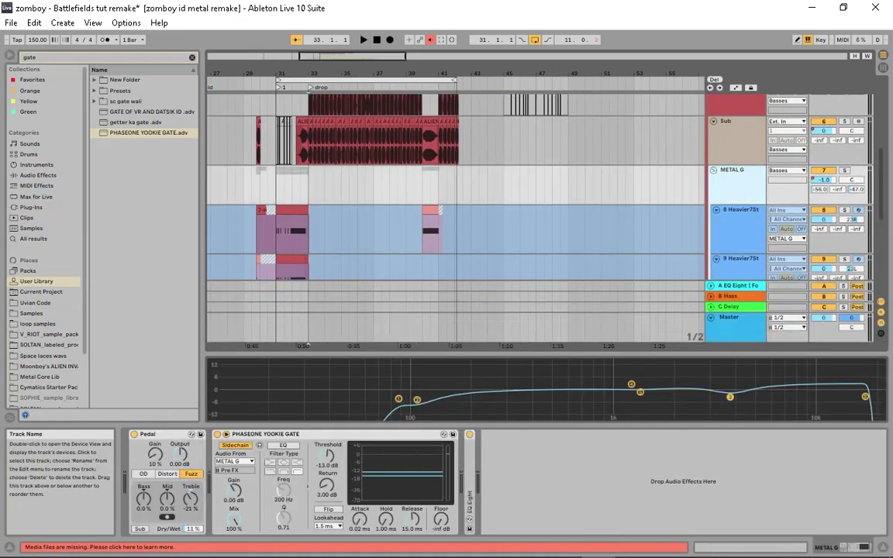
click(737, 221)
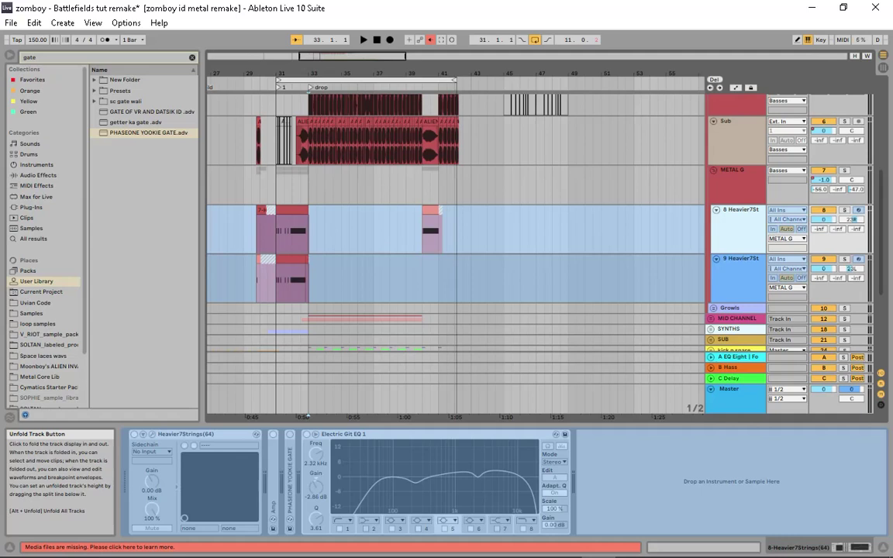
Step: Solo the METAL G guitar bus and play the start of the drop, stopping at 32.1.2
click(844, 170)
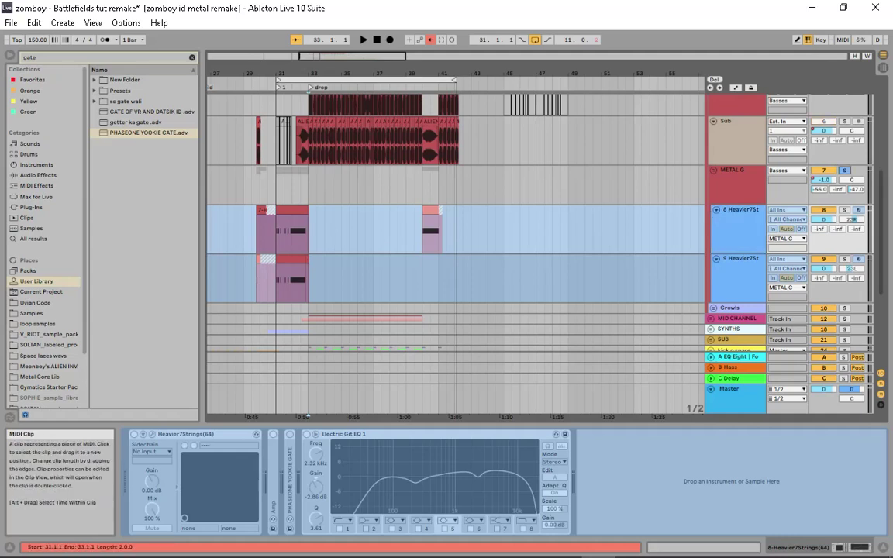
key(space)
scroll(457, 232, left, 5)
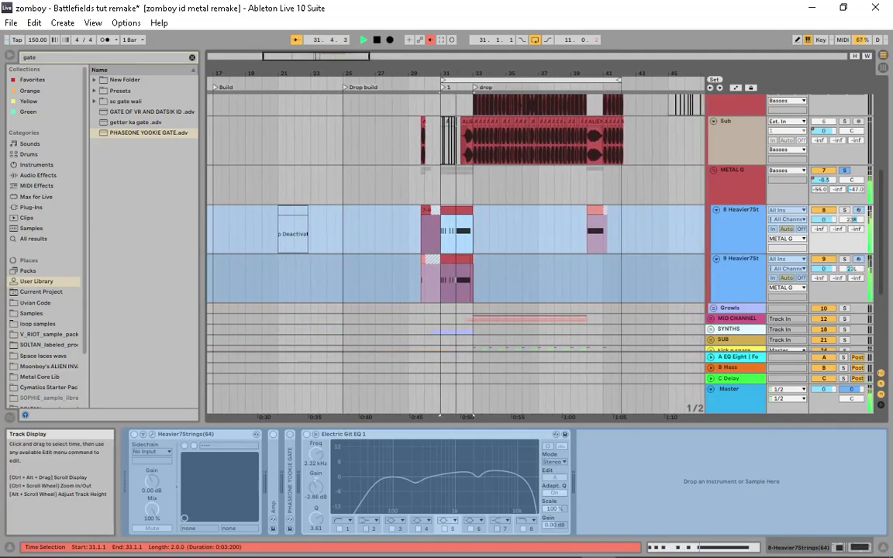
key(space)
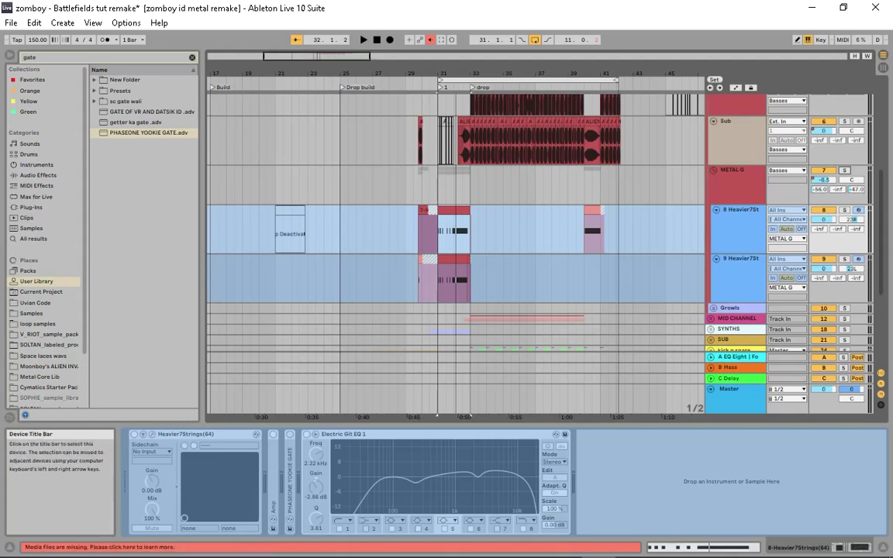
click(741, 259)
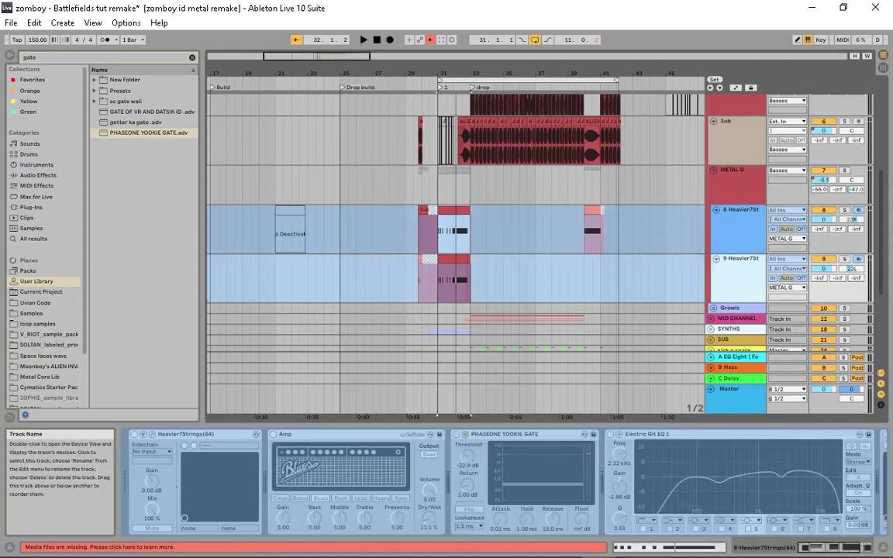
click(741, 210)
key(Down)
key(Up)
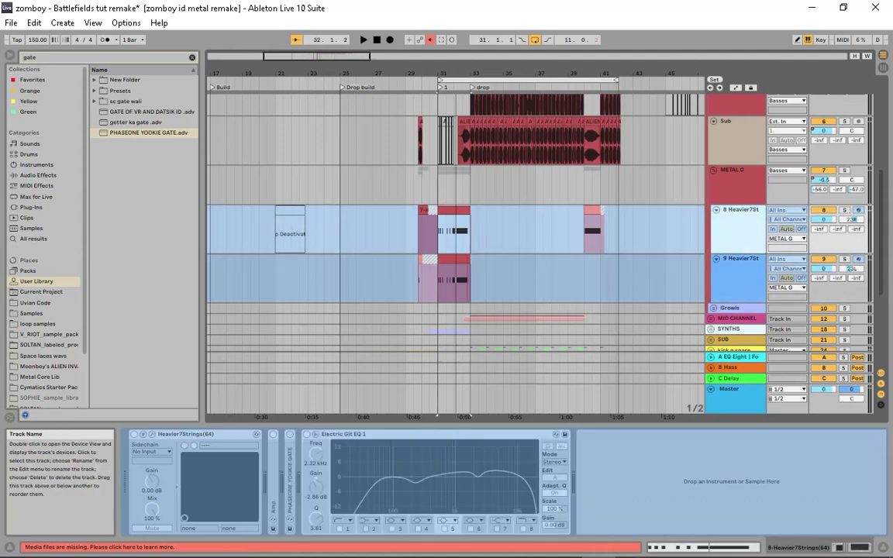
key(Down)
key(Up)
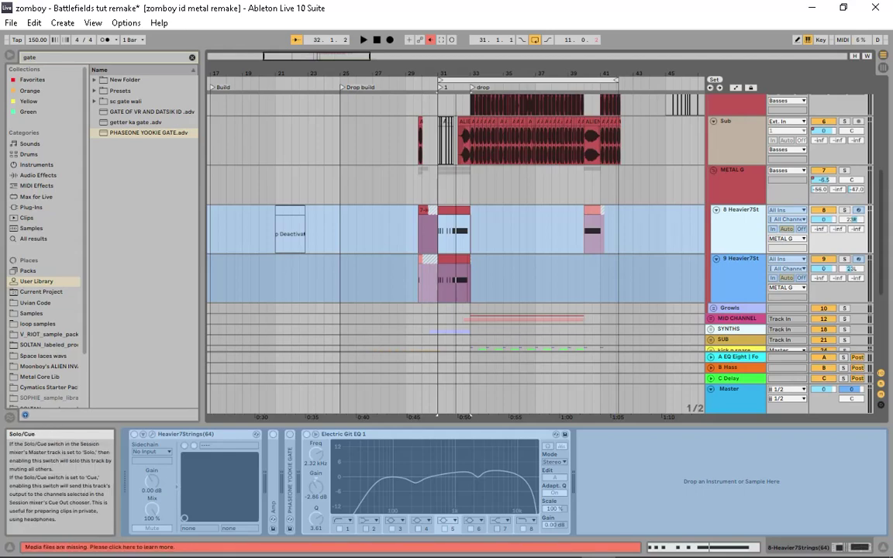
scroll(737, 256, up, 2)
scroll(458, 256, up, 2)
scroll(457, 256, up, 1)
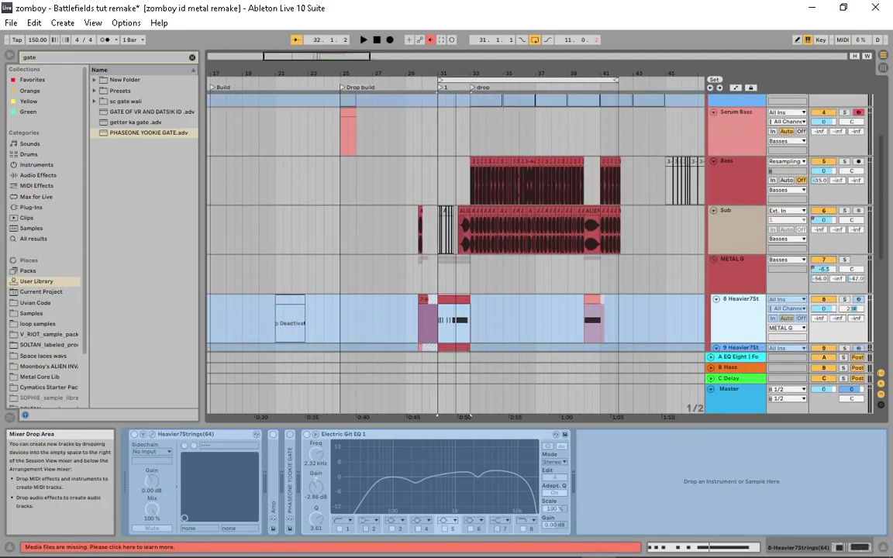
scroll(457, 256, up, 2)
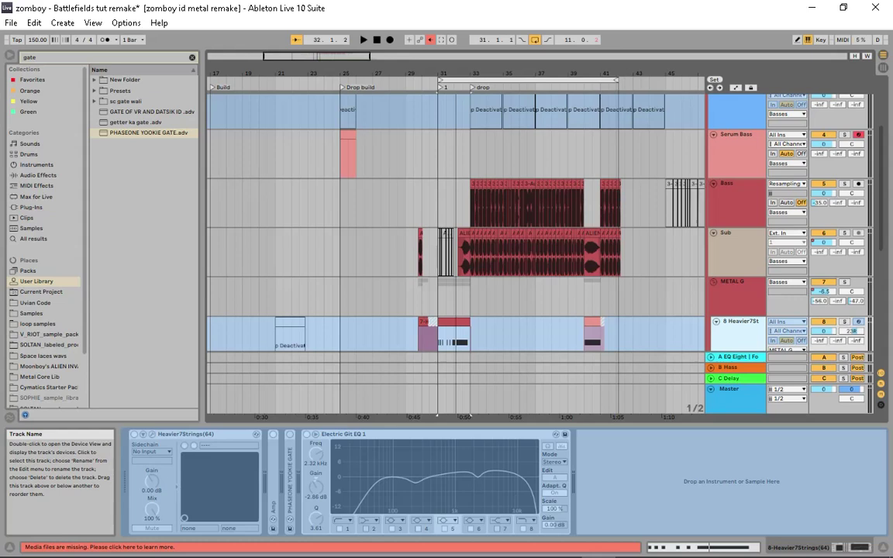
scroll(458, 256, down, 1)
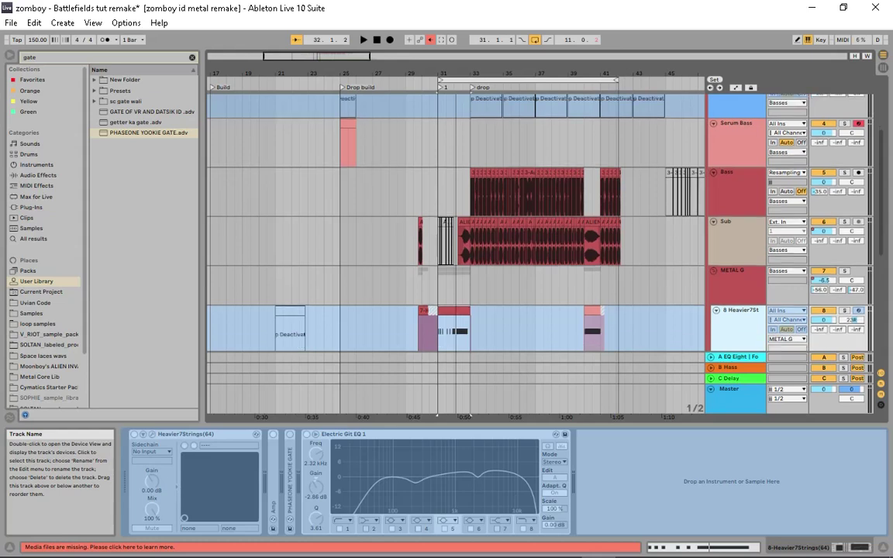
key(ctrl+d)
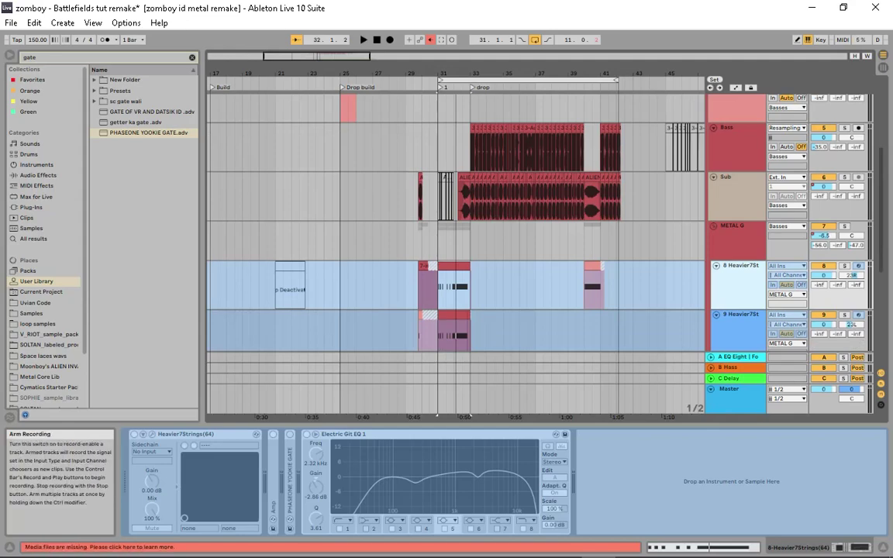
scroll(458, 256, up, 2)
scroll(457, 256, up, 2)
scroll(457, 256, up, 2)
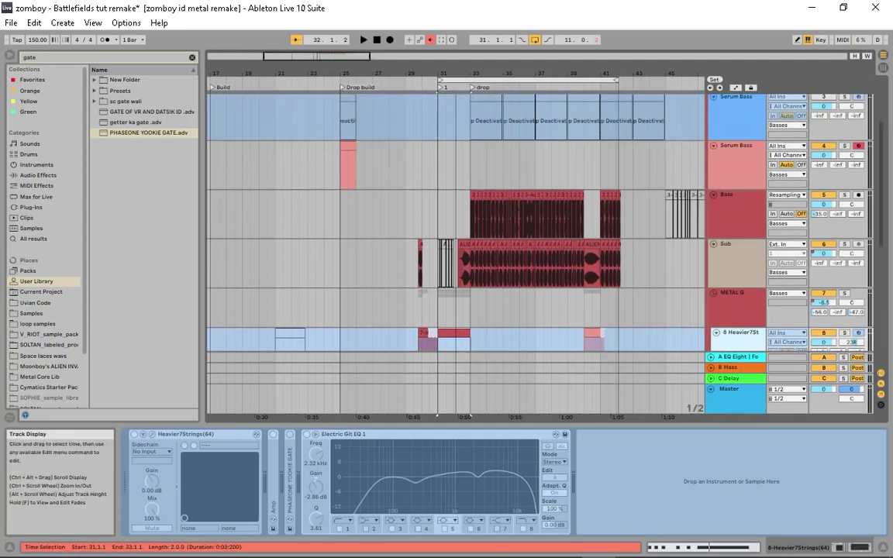
click(471, 213)
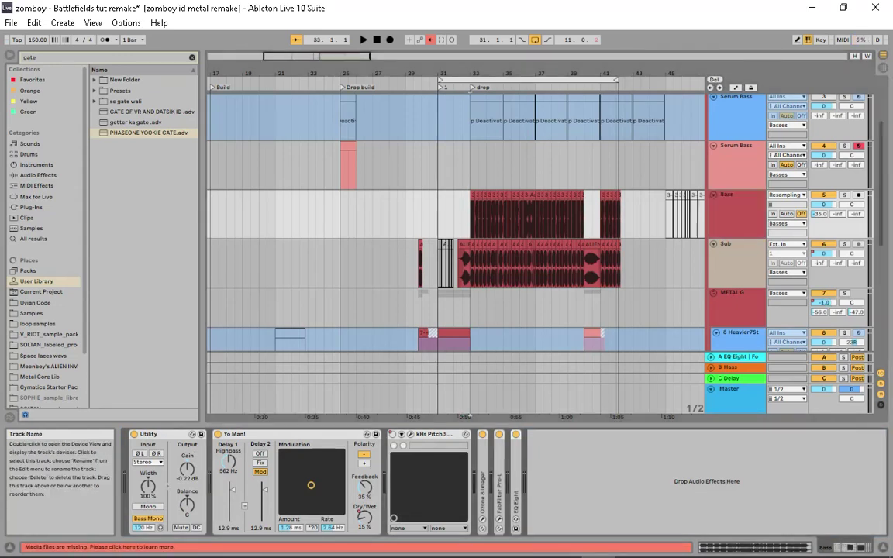
Step: Scroll up to the Serum Bass tracks and solo the first one
scroll(457, 256, up, 2)
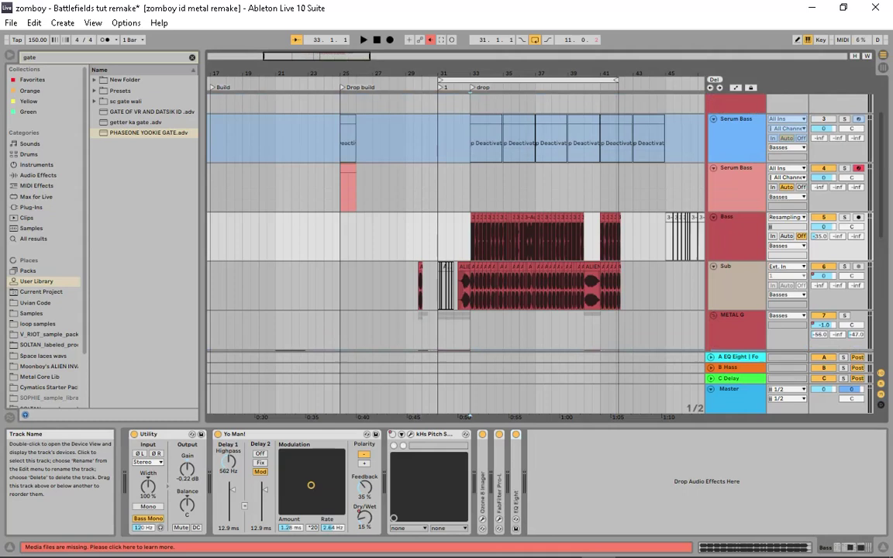
scroll(457, 256, up, 2)
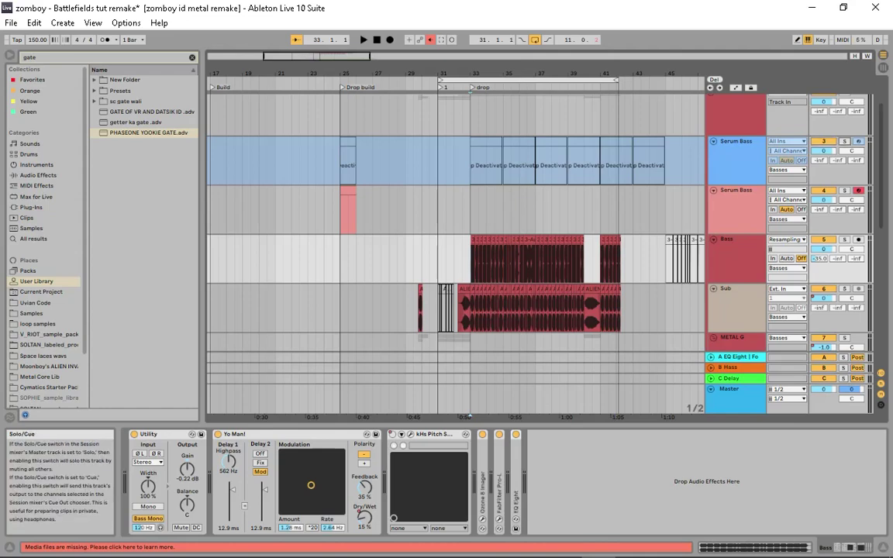
click(844, 141)
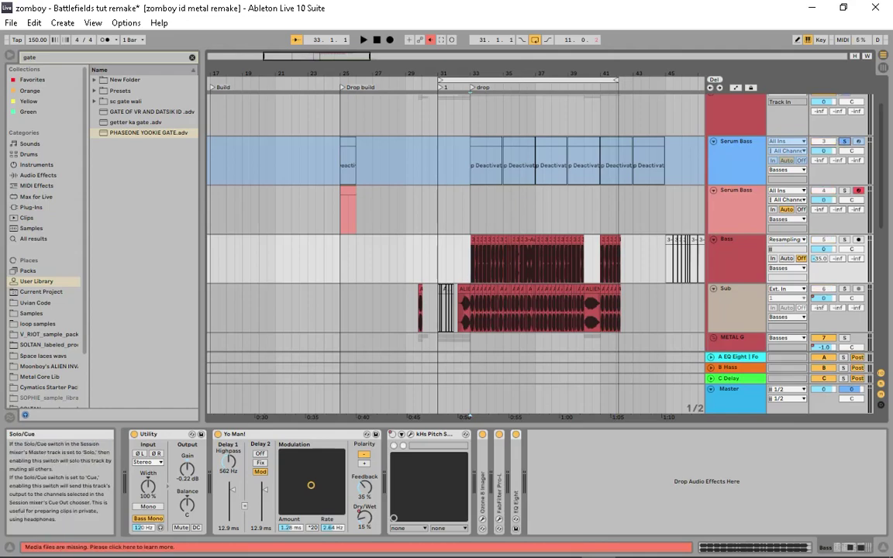
Step: Select the Serum Bass track and reactivate its bar 33 drop clip with the 0 key
click(503, 163)
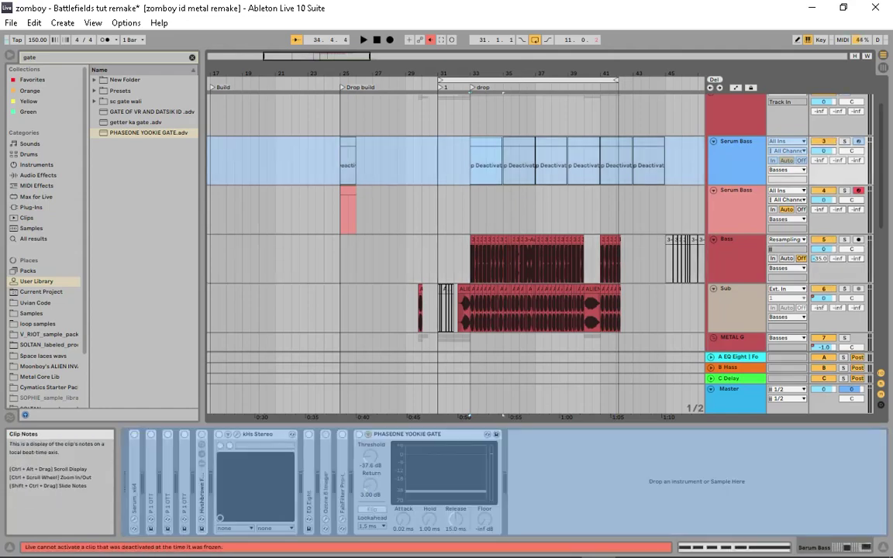
right_click(733, 151)
click(486, 162)
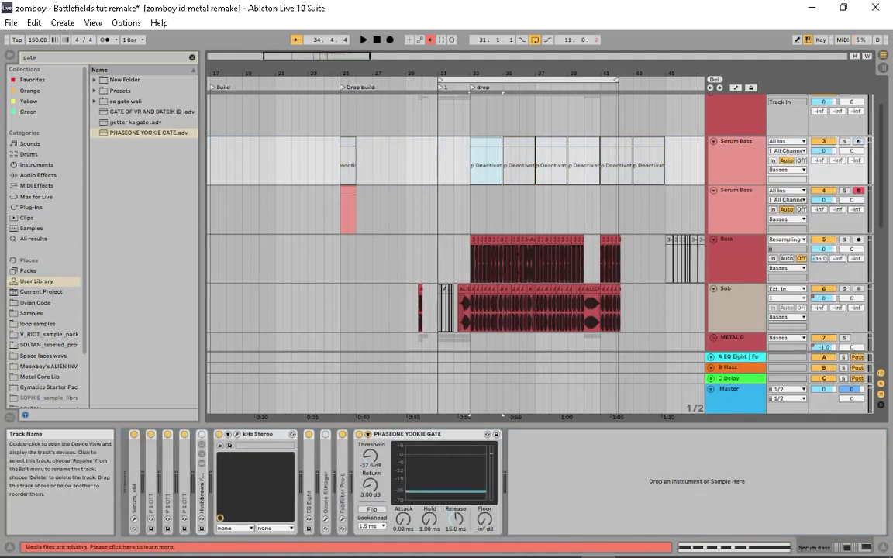
key(0)
Step: Arm the Serum Bass track, lower its volume, and open its Serum window
click(858, 141)
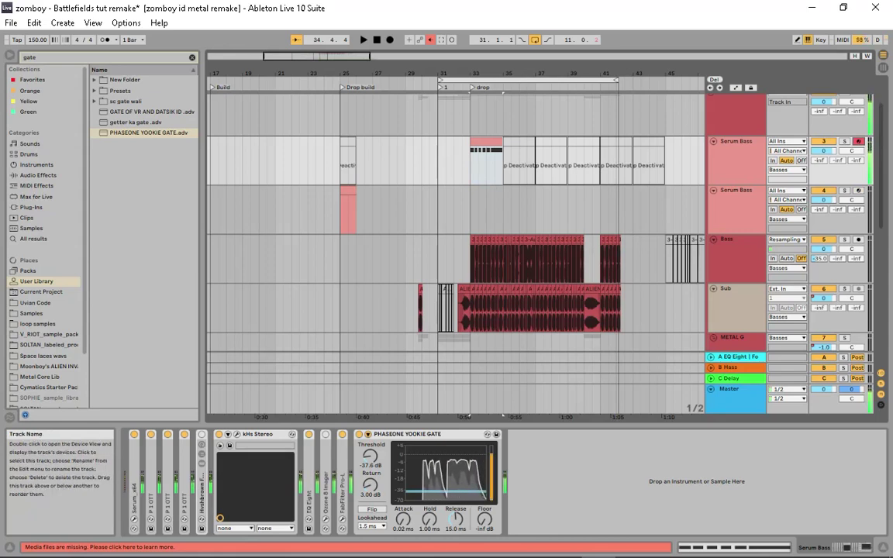
drag(823, 150, 824, 168)
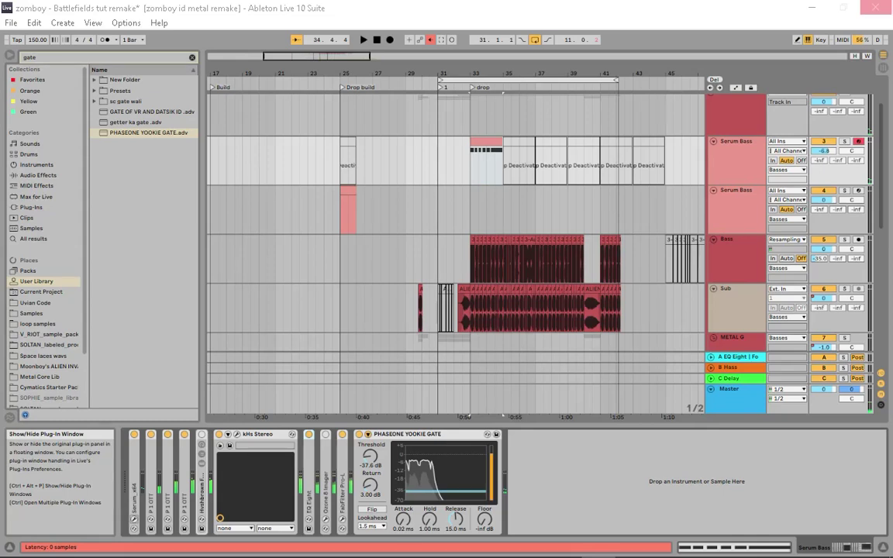
key(ctrl+alt+p)
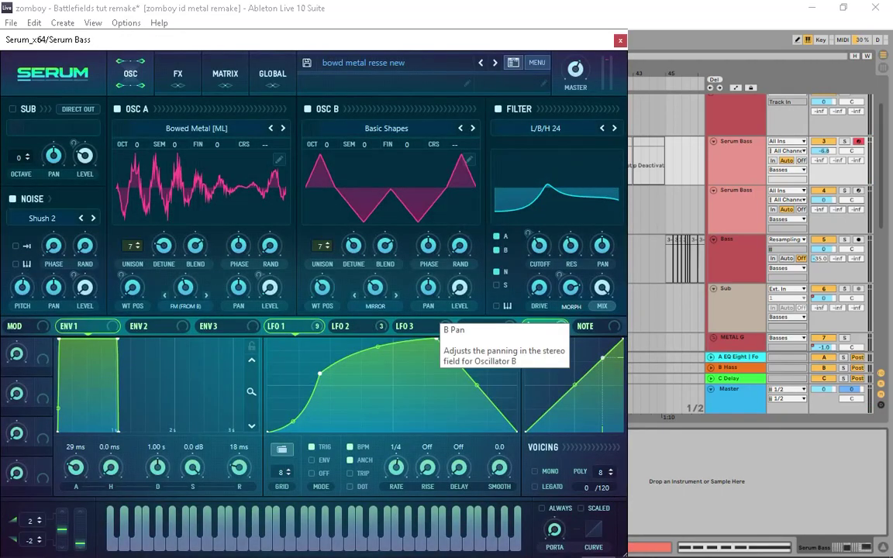
Step: Review Serum's FX rack down to Compressor and Reverb, then return to the OSC page
click(177, 74)
click(130, 74)
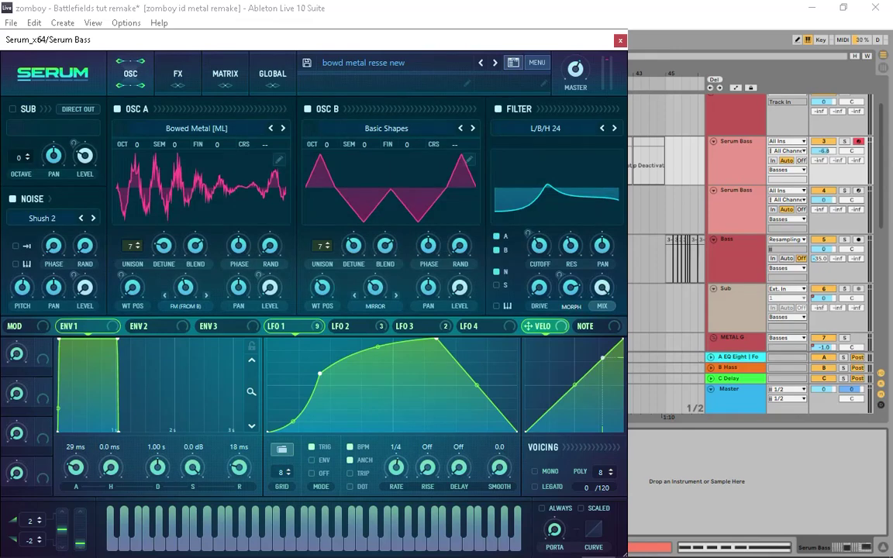
click(178, 73)
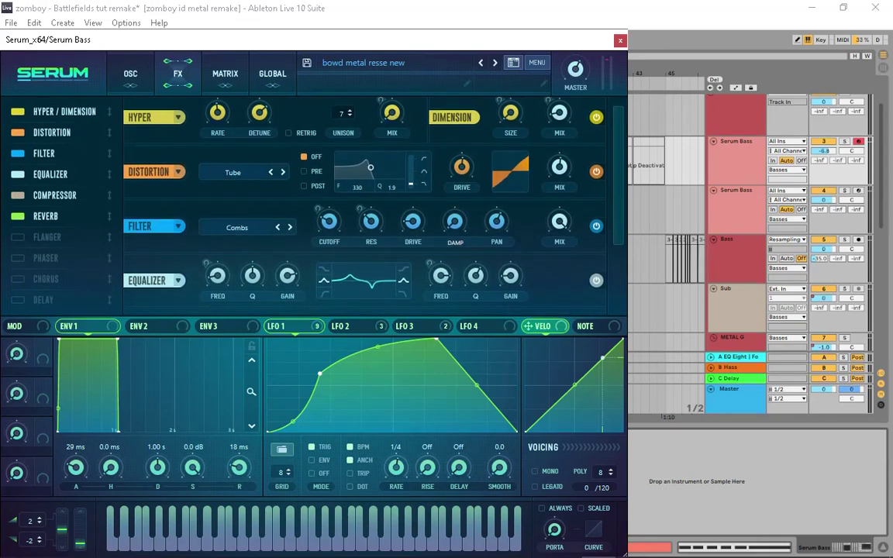
scroll(364, 205, down, 1)
scroll(364, 206, down, 3)
click(130, 73)
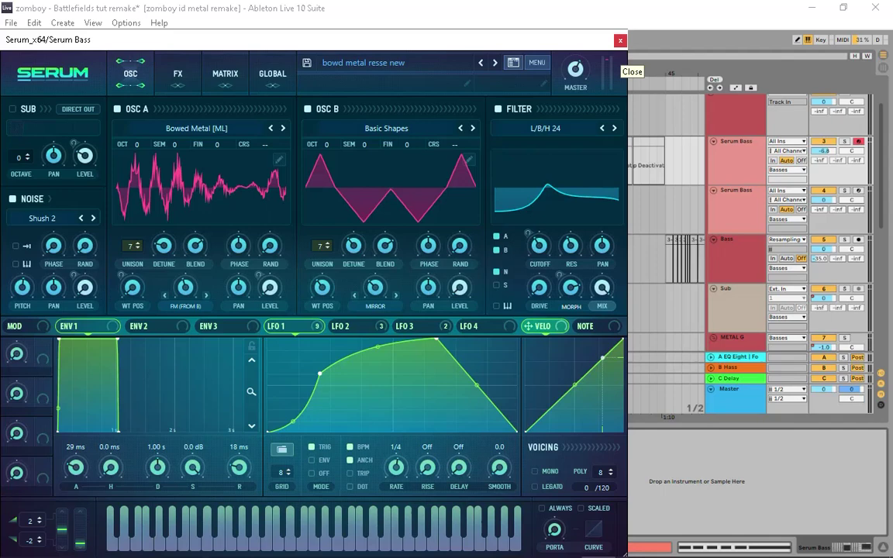
Step: Close Serum and freeze the first Serum Bass track from its context menu
click(620, 39)
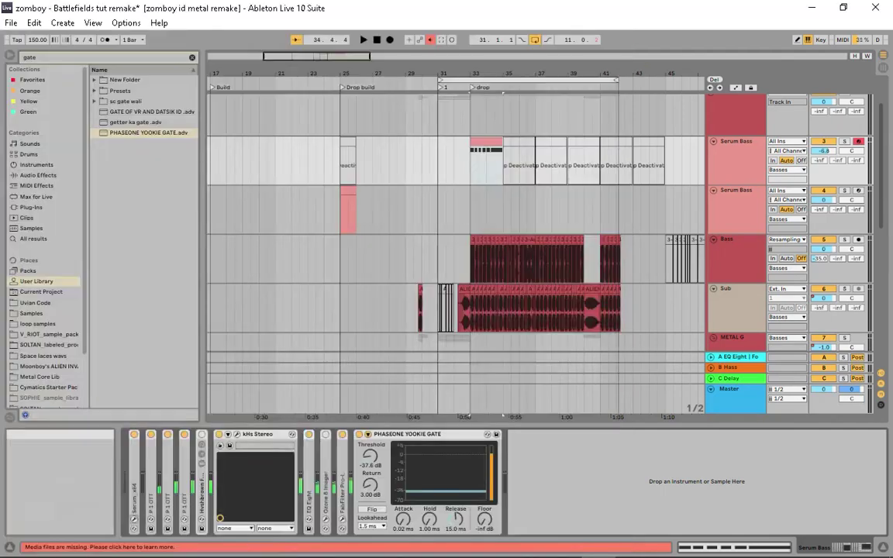
click(737, 232)
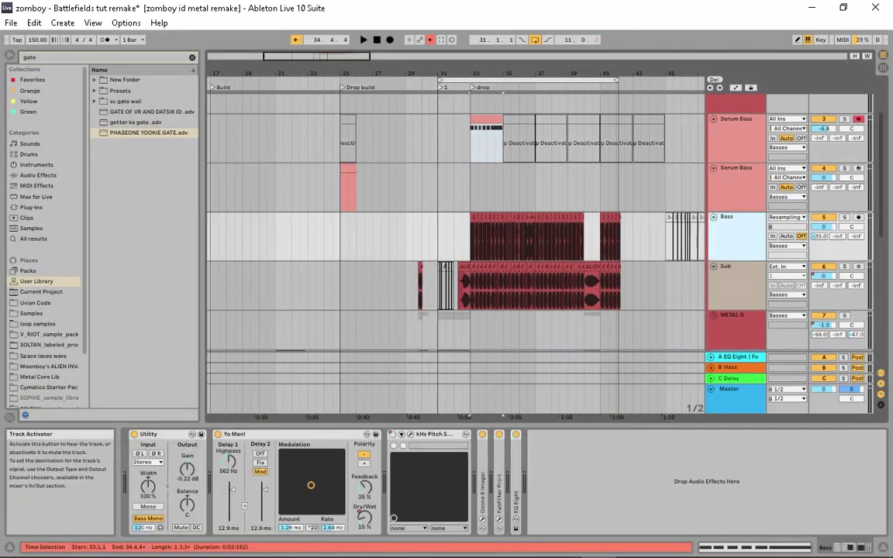
right_click(723, 137)
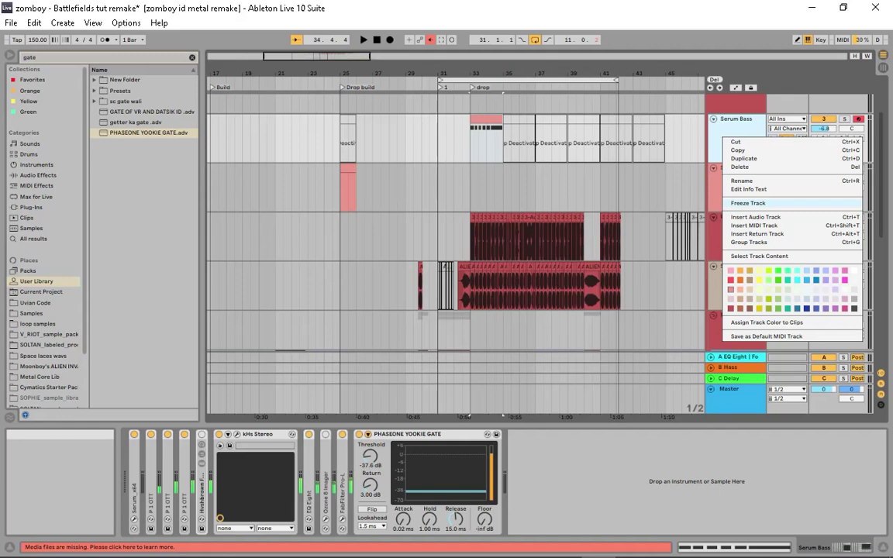
click(748, 203)
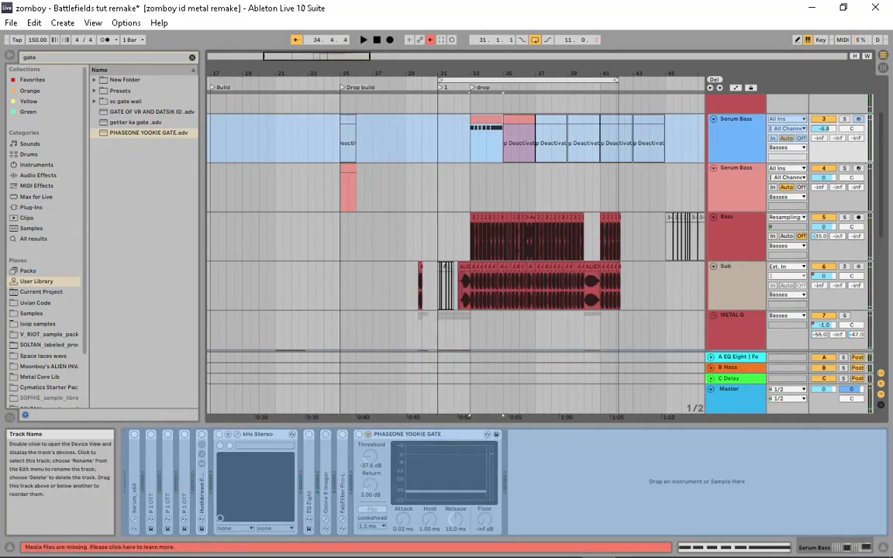
Step: Select the Bass track to show its Utility-to-EQ Eight chain and briefly play the drop
scroll(457, 256, down, 2)
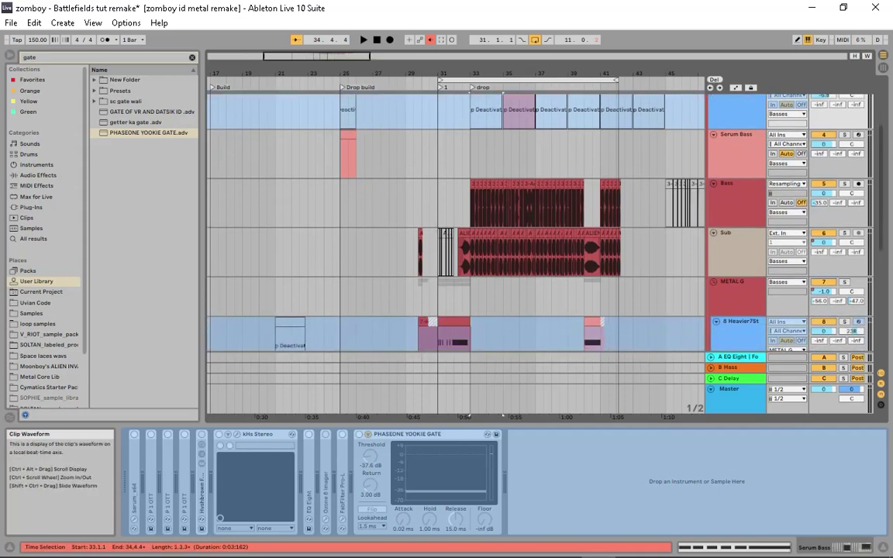
click(732, 204)
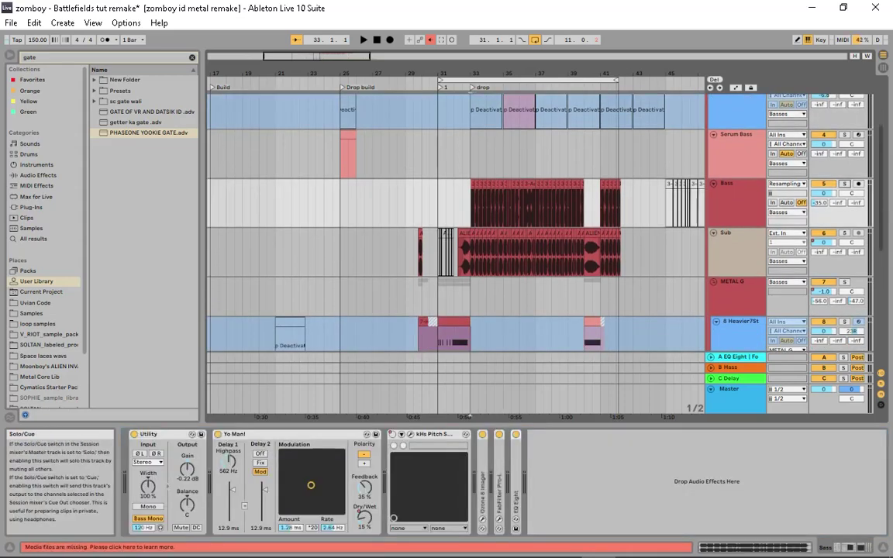
key(space)
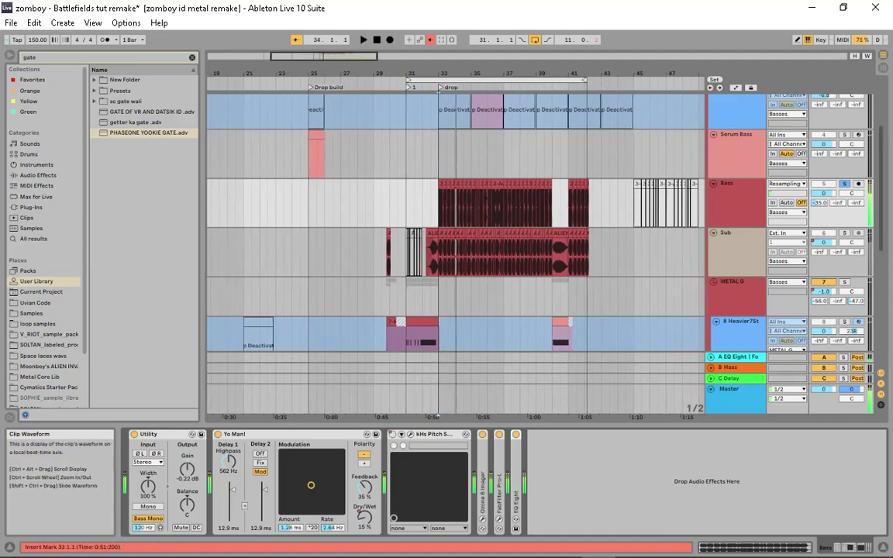
key(space)
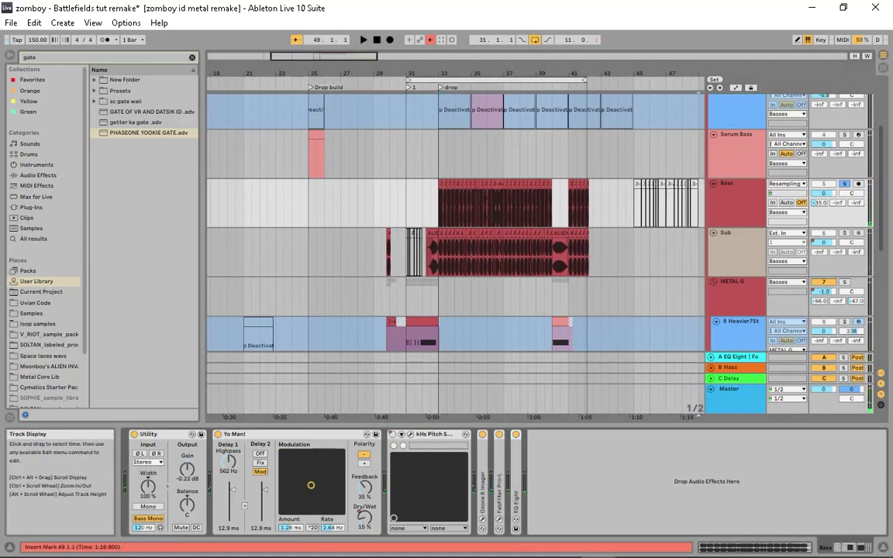
Step: Audition the short Bass clip by playing from bar 35
click(476, 99)
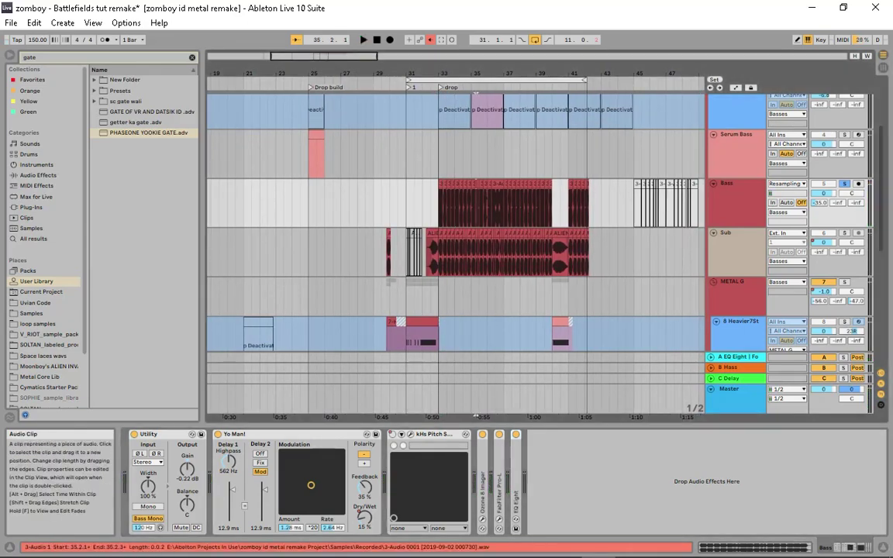
scroll(476, 93, up, 3)
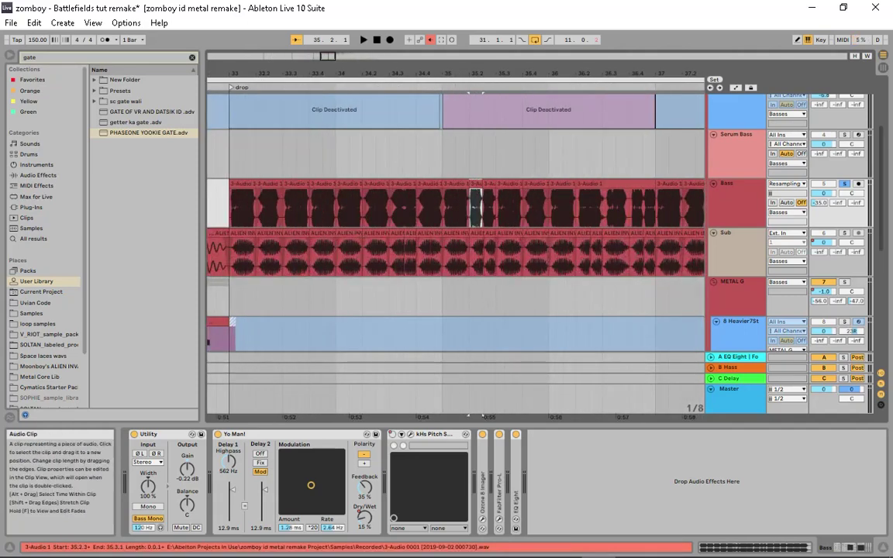
click(500, 208)
key(space)
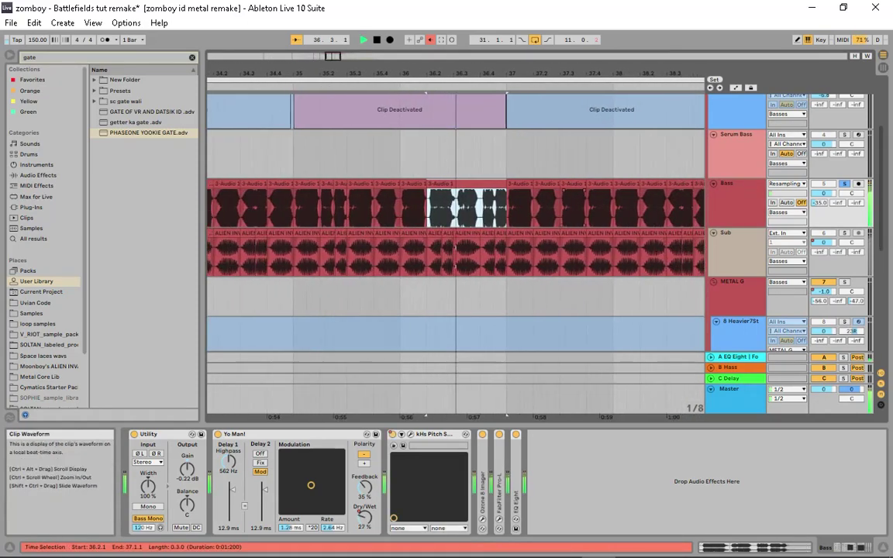
key(space)
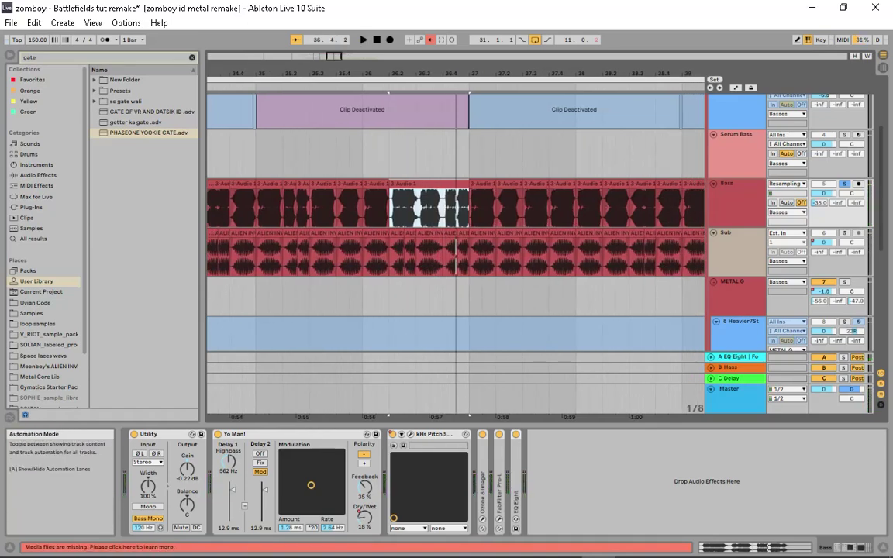
Step: Enable automation view and set the Bass lane to EQ Eight's 1 Frequency A
click(736, 87)
click(738, 203)
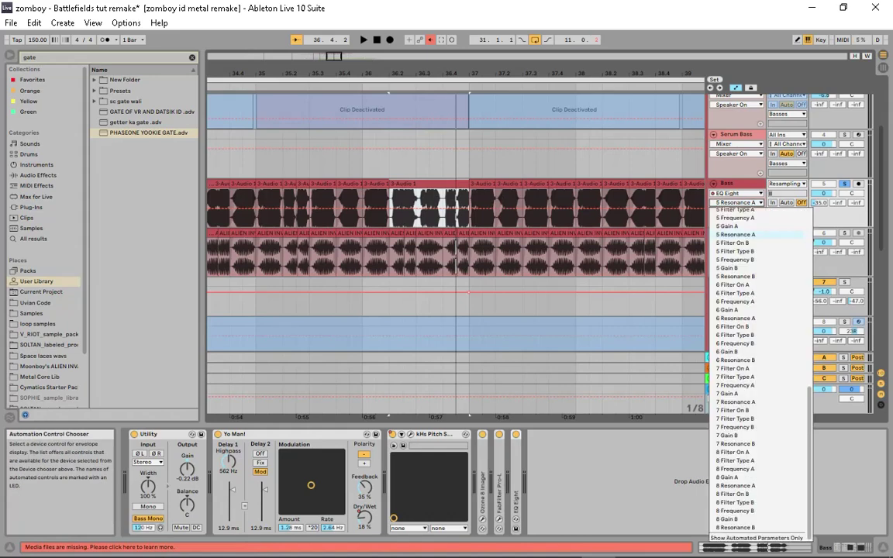
click(734, 210)
scroll(760, 311, up, 5)
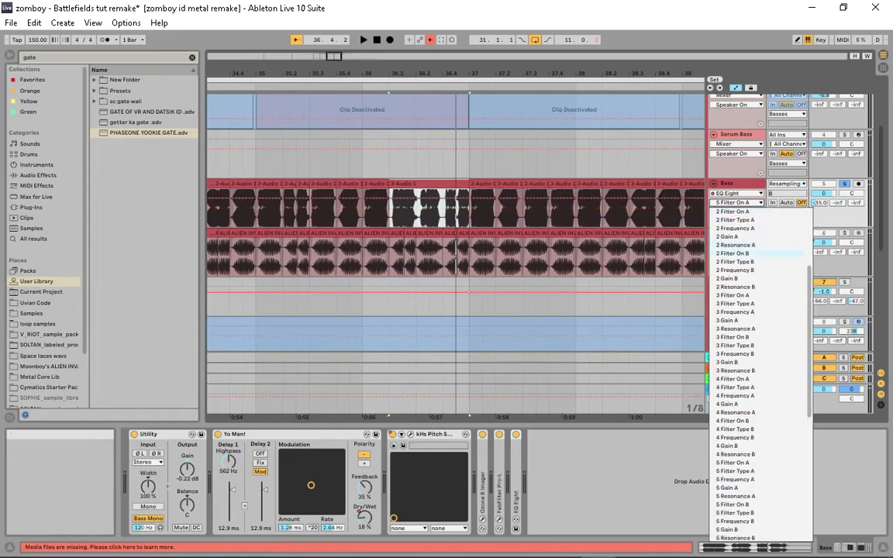
click(735, 262)
Step: Browse the Bass track's list of automatable parameters, then close it
click(739, 203)
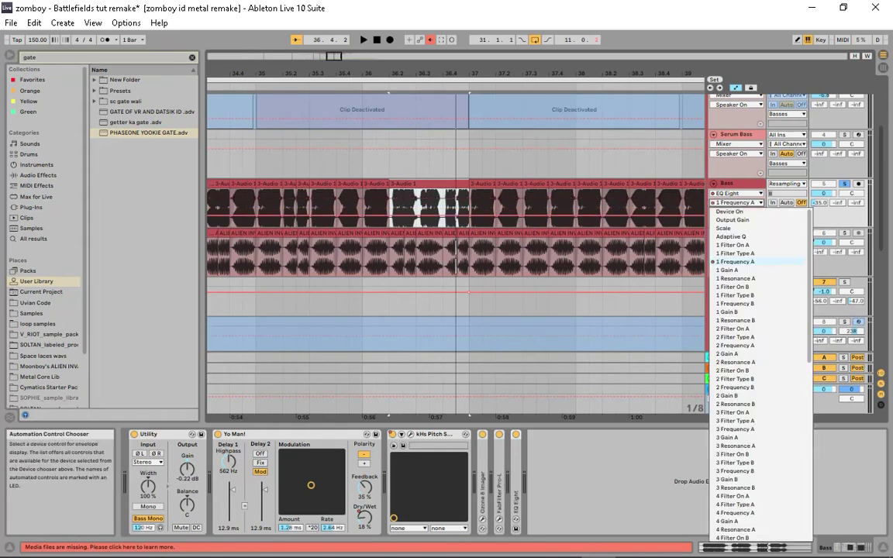
scroll(760, 245, down, 3)
scroll(760, 271, down, 3)
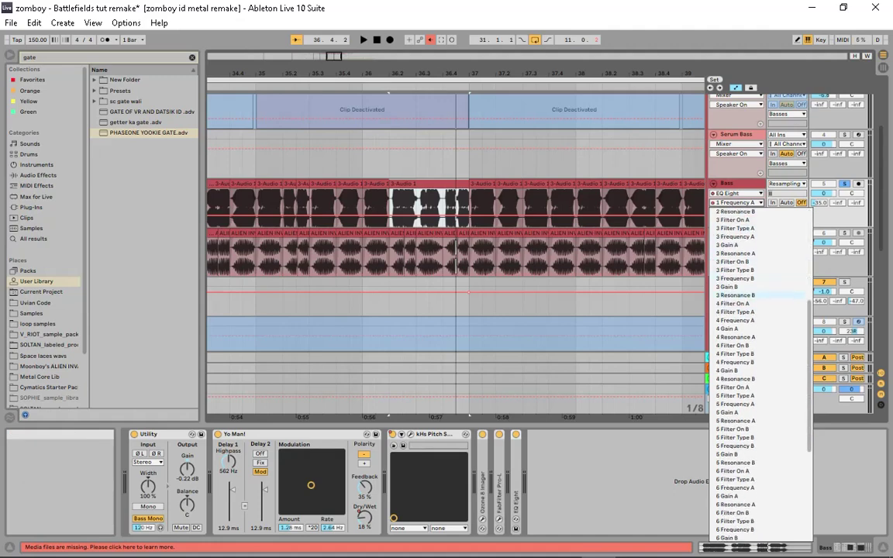
scroll(760, 310, down, 3)
scroll(760, 351, down, 3)
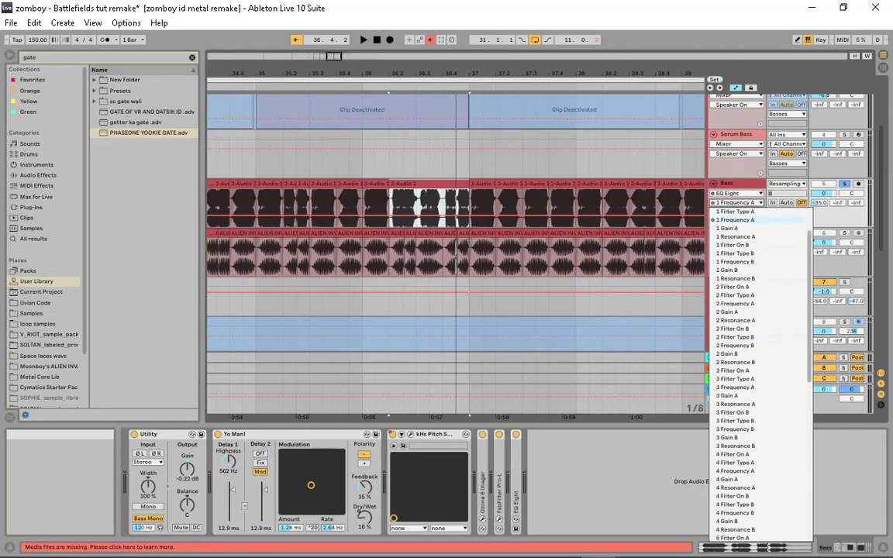
click(738, 202)
scroll(735, 225, up, 1)
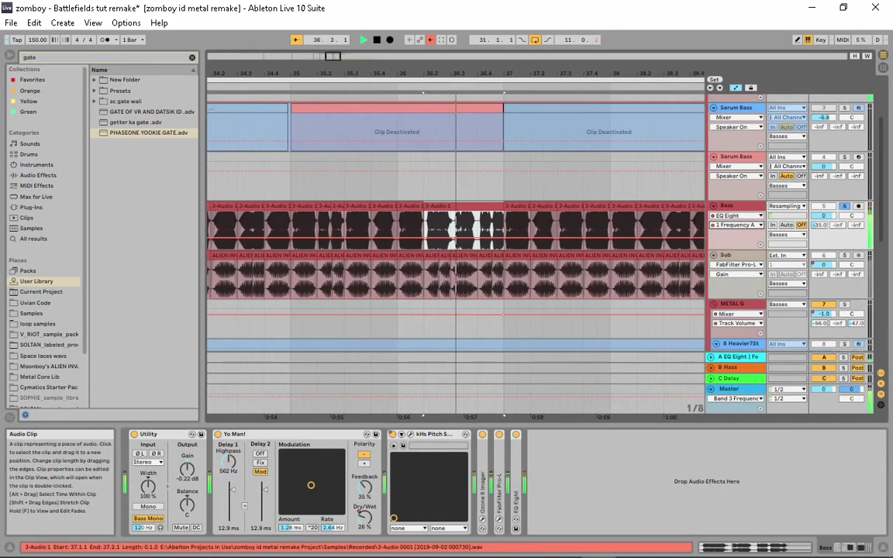
scroll(572, 186, up, 2)
scroll(572, 186, up, 1)
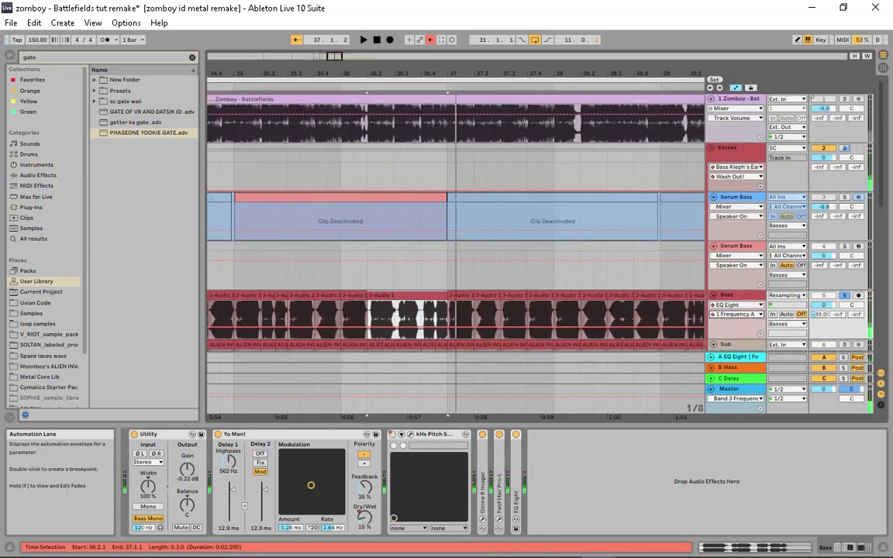
Step: Mark time selections around bars 36–37 and play from 35.4.1
click(366, 120)
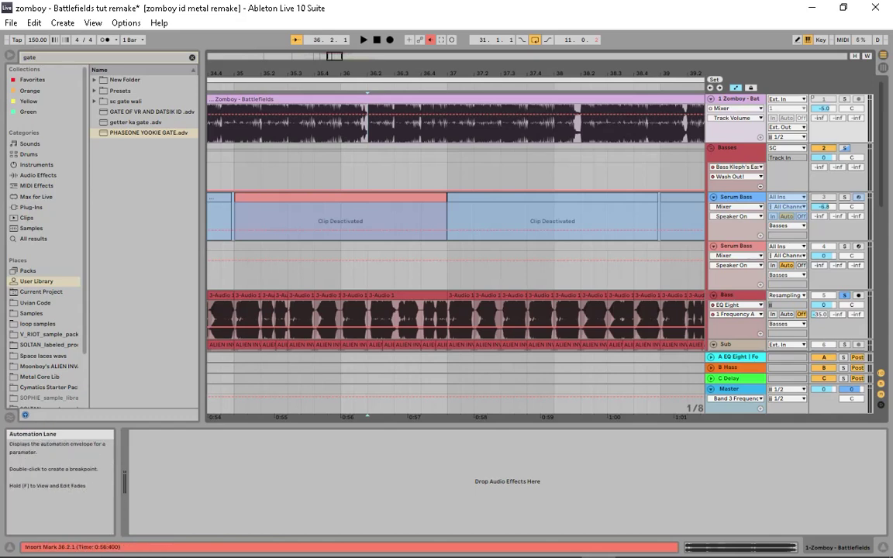
drag(367, 116, 421, 117)
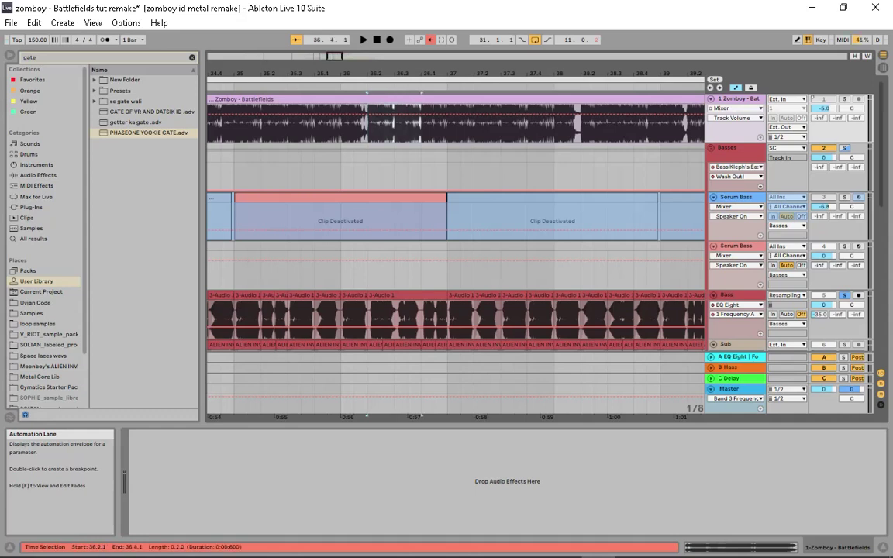
click(421, 116)
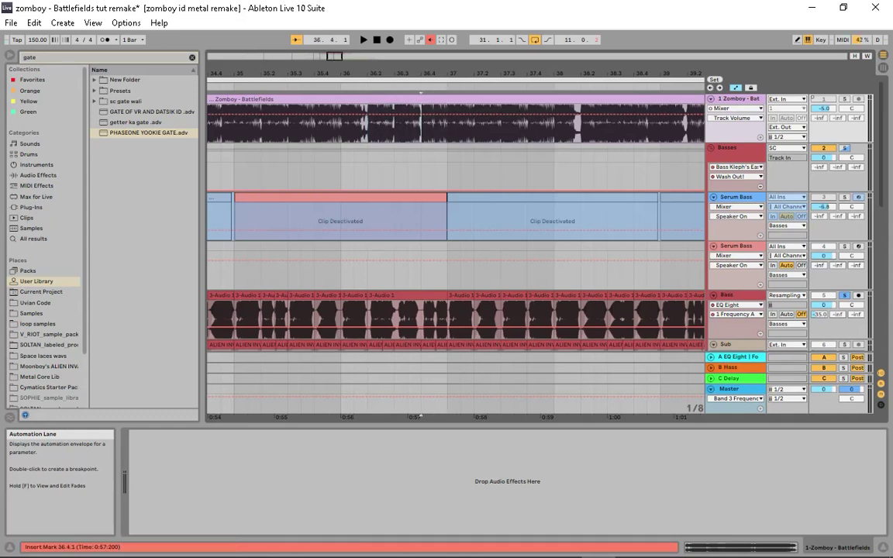
drag(421, 116, 528, 117)
click(314, 116)
key(space)
Step: Solo the Zomboy – Battlefields reference track and audition it from 36.2.1
click(844, 99)
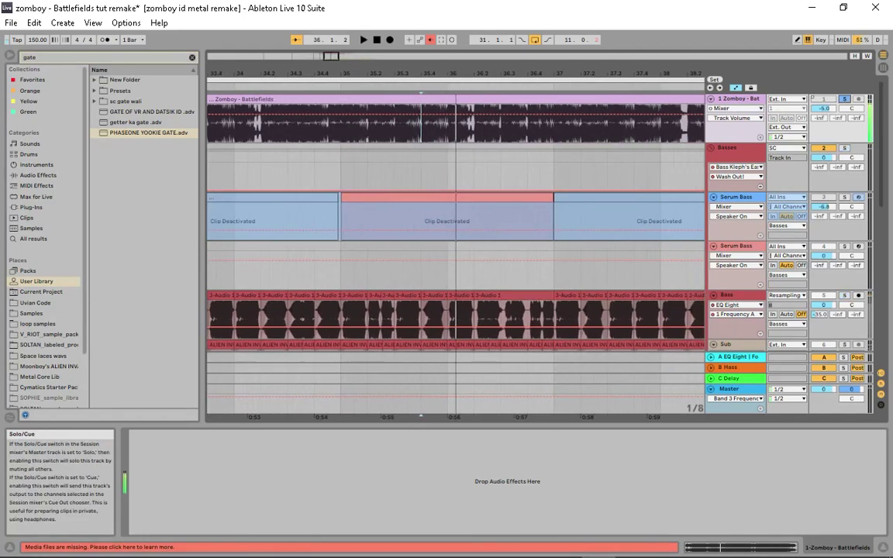
click(442, 264)
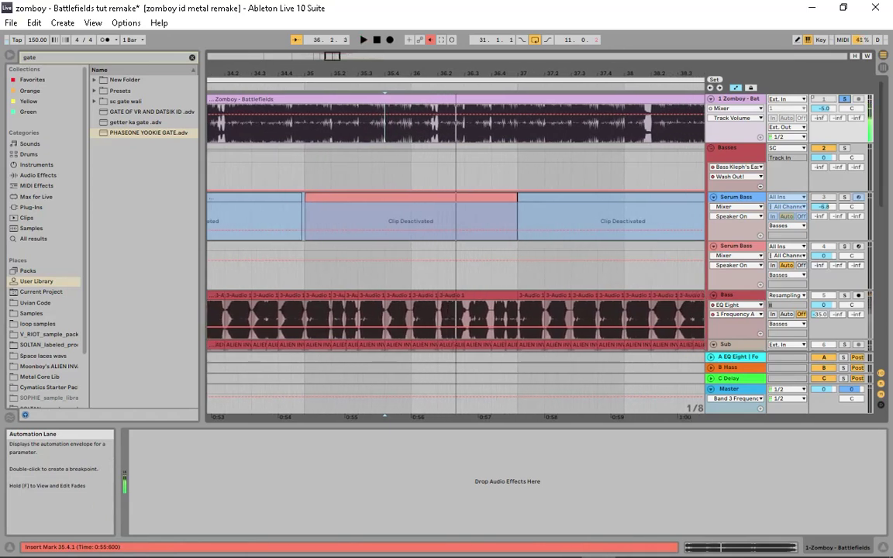
key(shift+Right)
key(shift+Right)
key(shift+Right)
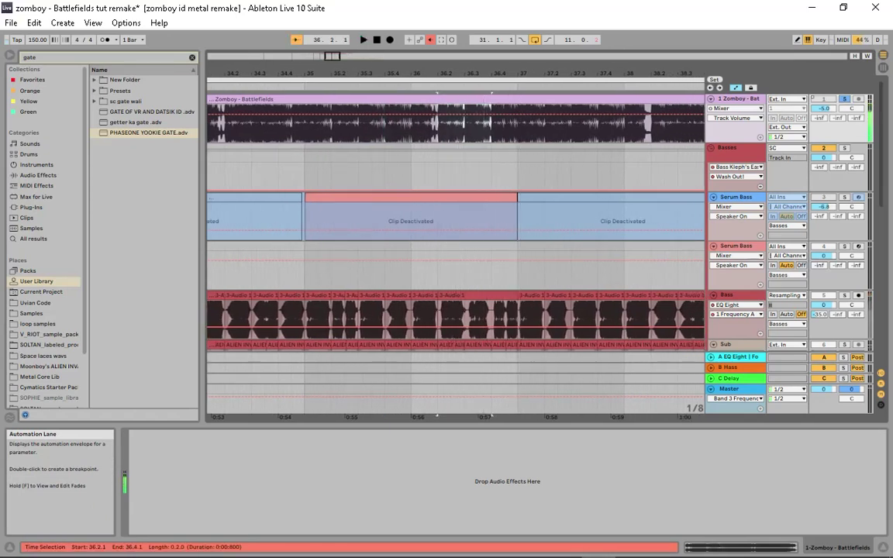
key(space)
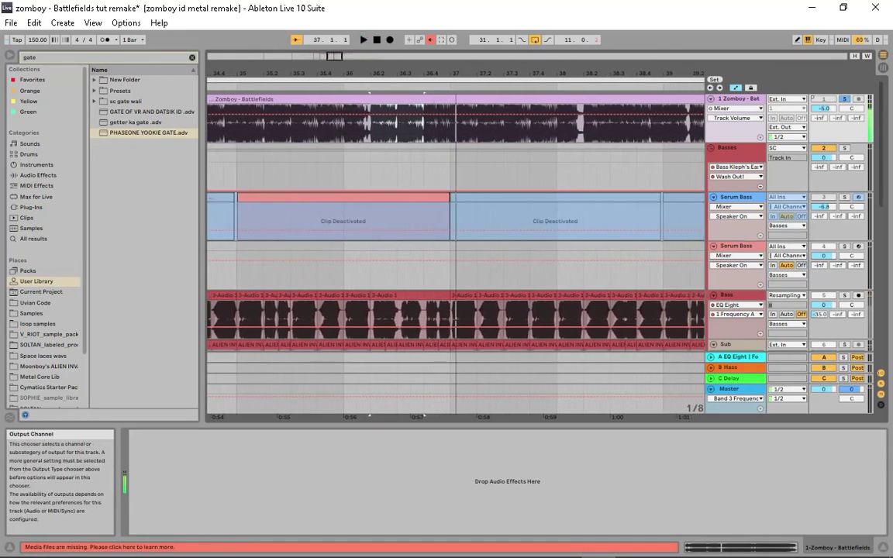
scroll(783, 264, down, 2)
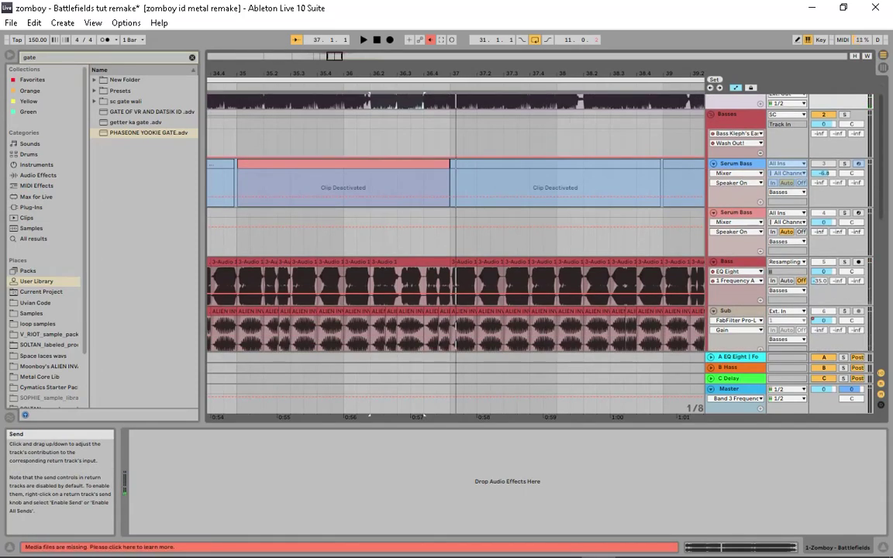
key(space)
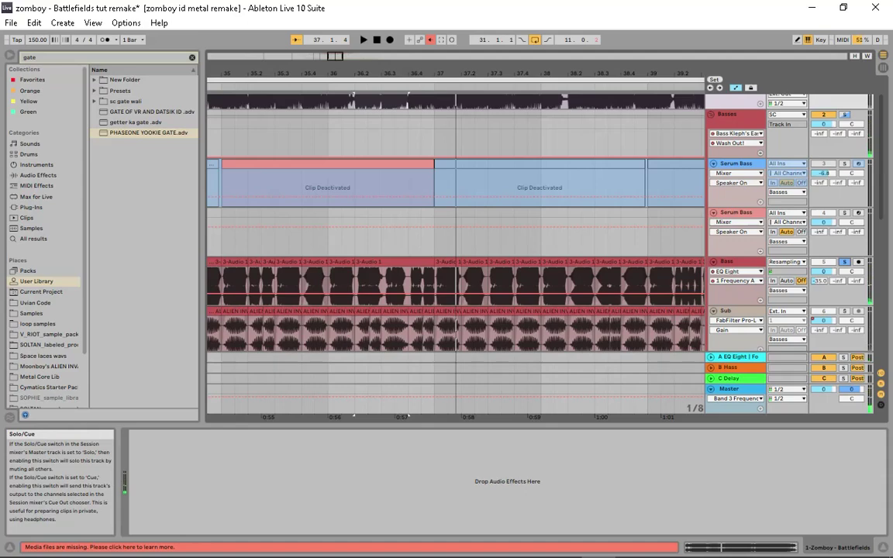
scroll(736, 256, up, 1)
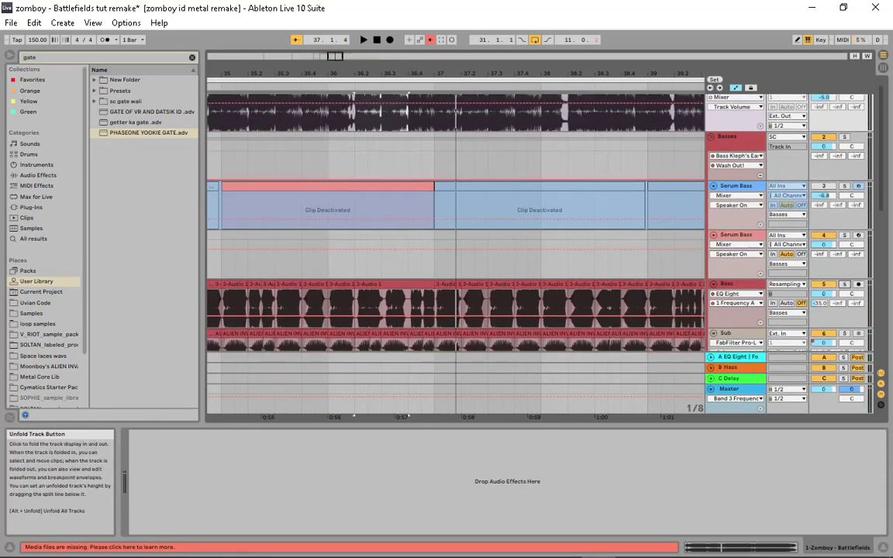
Step: Collapse every track so only the groups Basses, MID CHANNEL, SYNTHS, SUB, kick n snare and Vocals show
alt+click(712, 334)
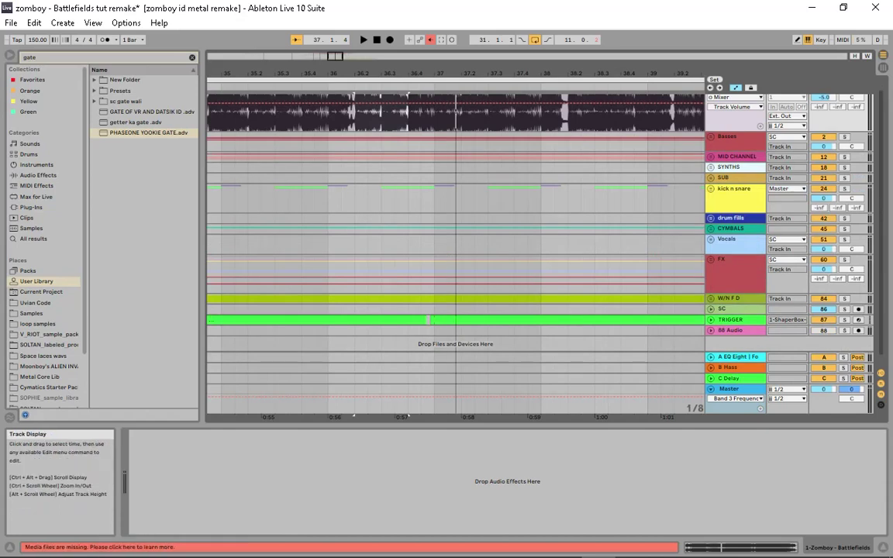
mouse_move(334, 55)
mouse_down()
mouse_move(365, 52)
mouse_move(328, 56)
mouse_up()
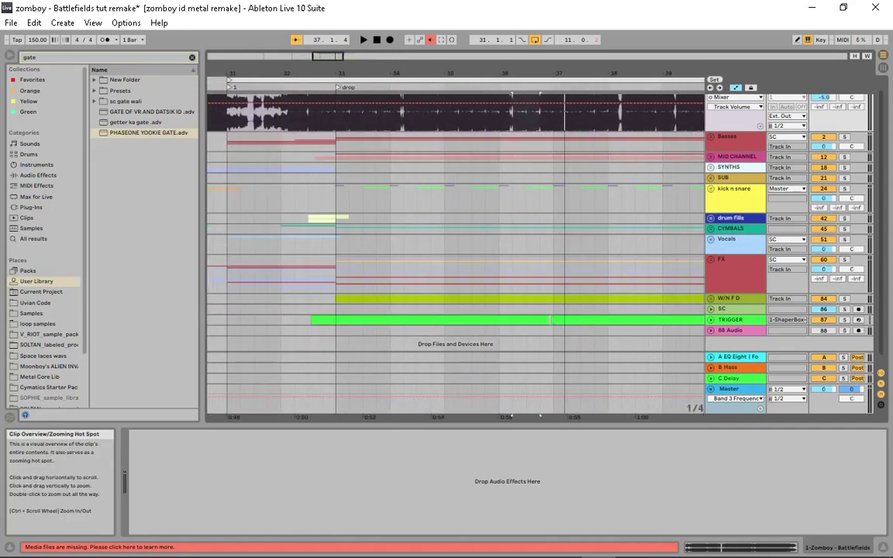
drag(344, 56, 364, 56)
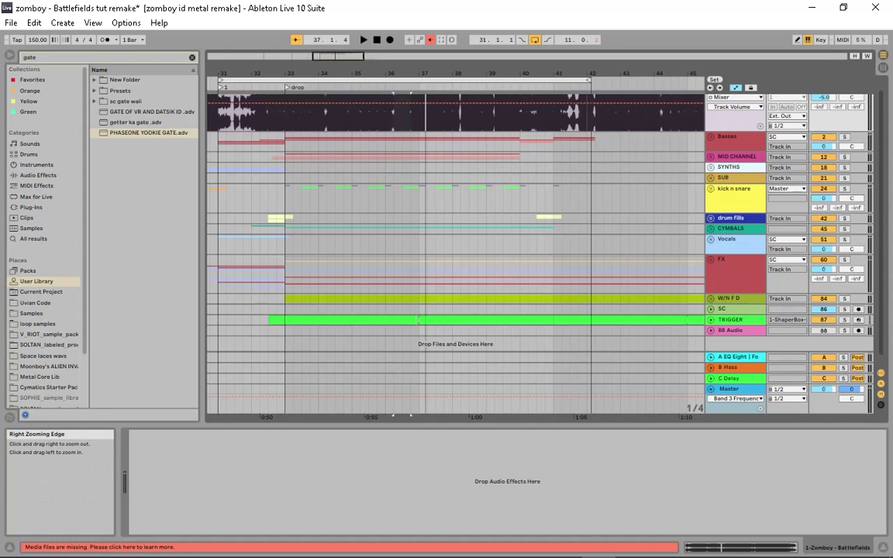
drag(362, 56, 352, 56)
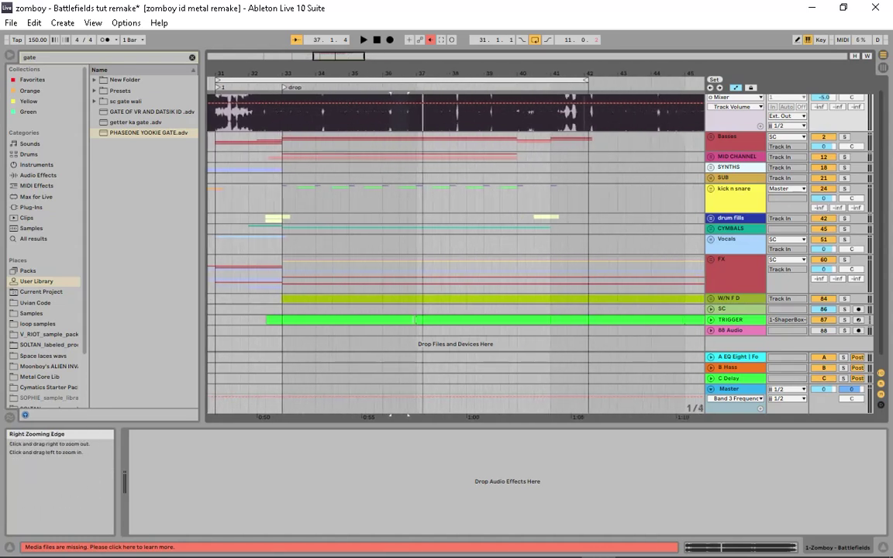